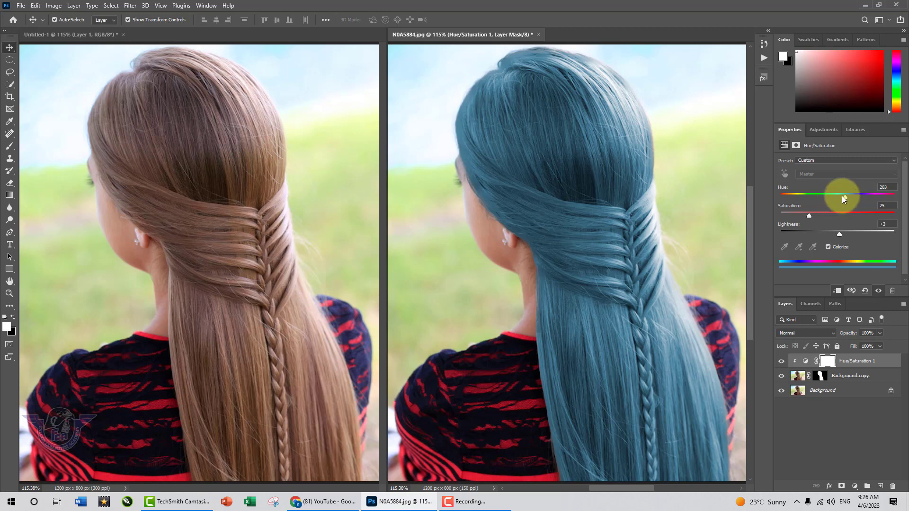
Set the hue of the Hue/Saturation adjustment in N0A5884.jpg to 190
{"action": "left_click_drag", "start_coordinate": [815, 198], "coordinate": [850, 200]}
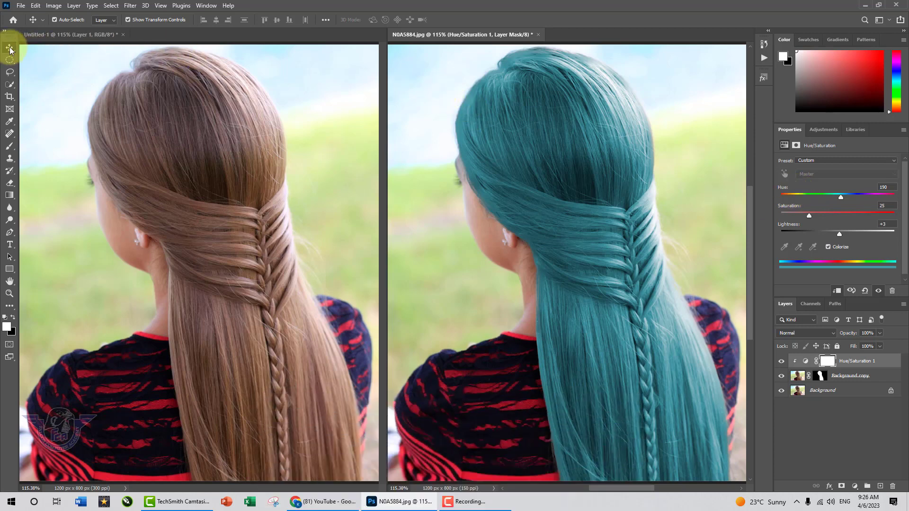
Consolidate all open documents into tabs with Untitled-1 as the active document
{"action": "left_click", "coordinate": [266, 52]}
{"action": "left_click", "coordinate": [206, 6]}
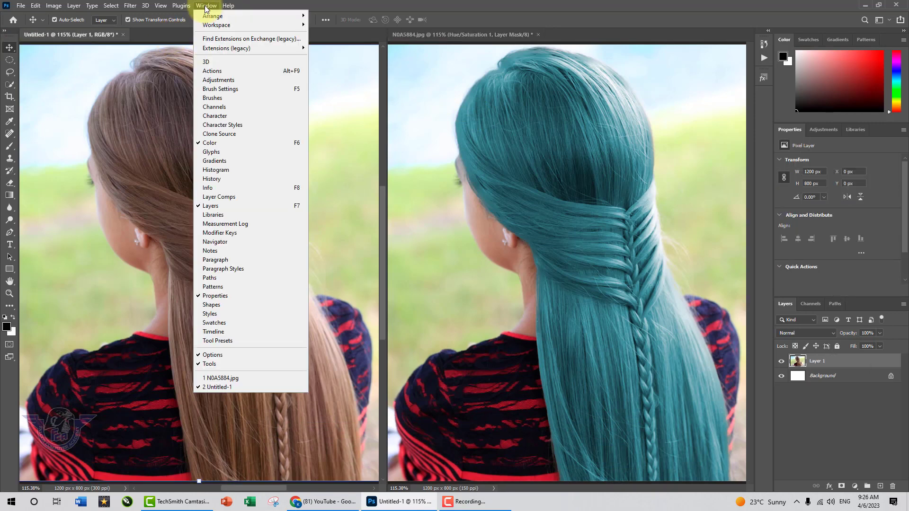
{"action": "mouse_move", "coordinate": [263, 15]}
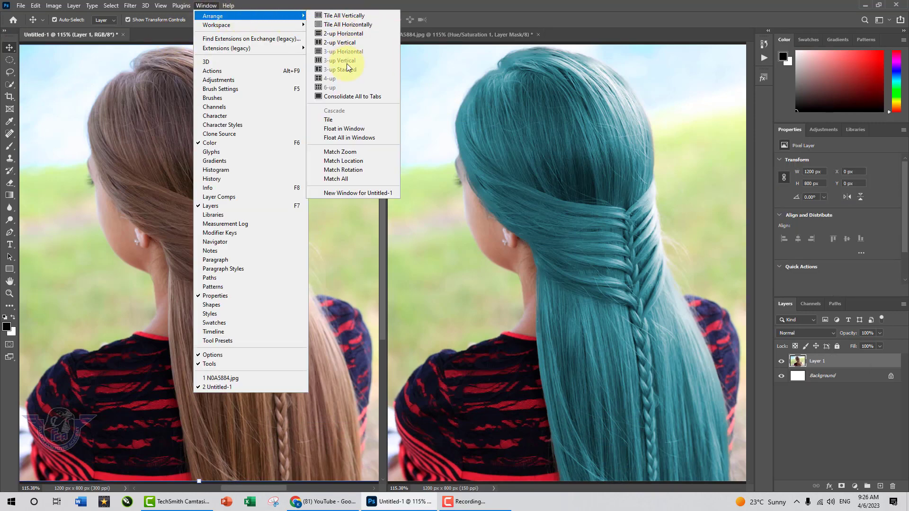
{"action": "left_click", "coordinate": [350, 96]}
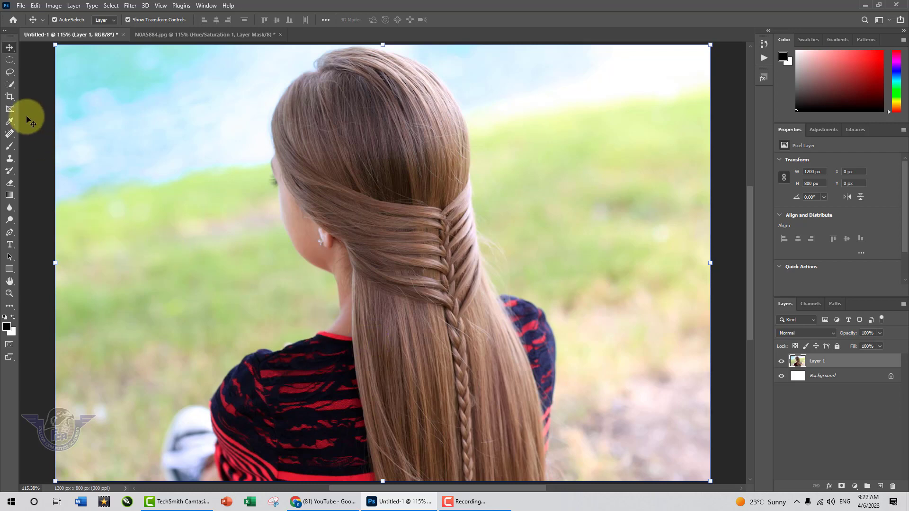
Draw a freehand Lasso selection around the girl's hair, from the crown down to the photo's lower edge
{"action": "left_click", "coordinate": [13, 74]}
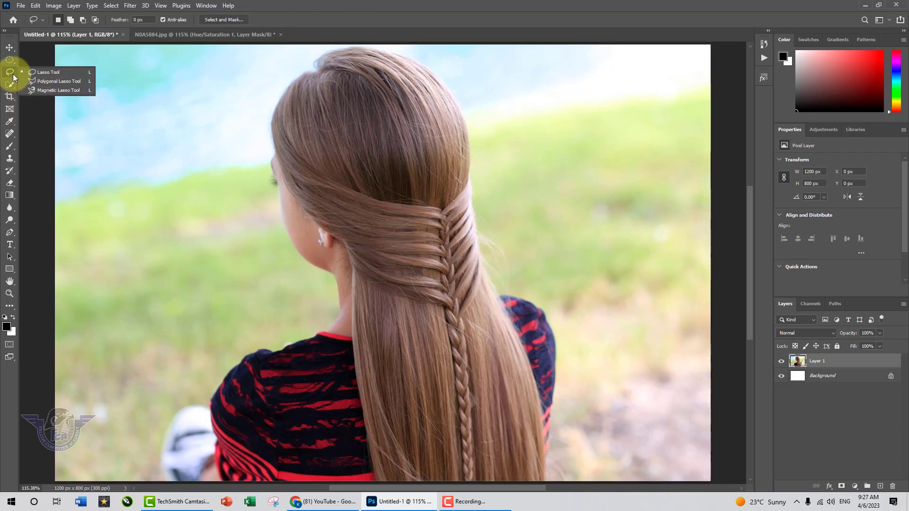
{"action": "left_click", "coordinate": [63, 74]}
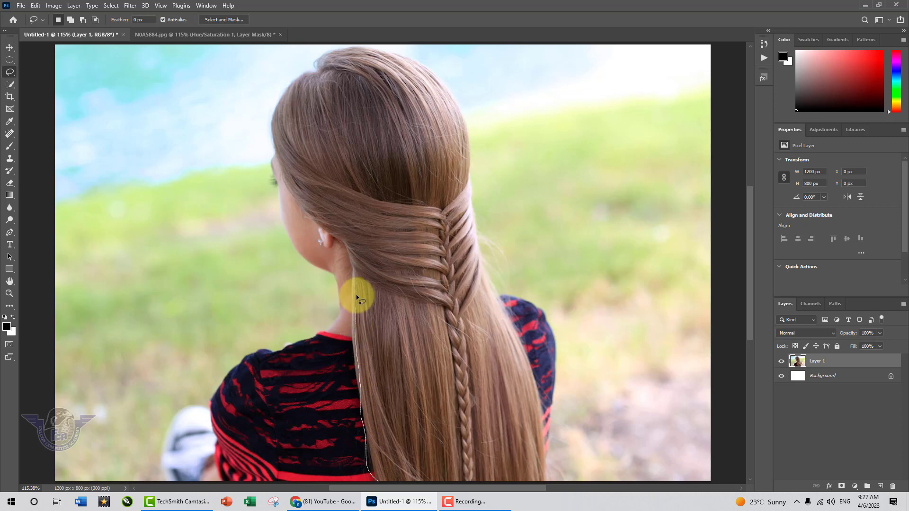
{"action": "mouse_move", "coordinate": [320, 227]}
{"action": "left_mouse_down"}
{"action": "mouse_move", "coordinate": [294, 196]}
{"action": "mouse_move", "coordinate": [266, 112]}
{"action": "mouse_move", "coordinate": [296, 69]}
{"action": "mouse_move", "coordinate": [335, 51]}
{"action": "mouse_move", "coordinate": [382, 47]}
{"action": "mouse_move", "coordinate": [433, 76]}
{"action": "mouse_move", "coordinate": [468, 139]}
{"action": "mouse_move", "coordinate": [486, 264]}
{"action": "mouse_move", "coordinate": [537, 383]}
{"action": "mouse_move", "coordinate": [548, 432]}
{"action": "mouse_move", "coordinate": [549, 483]}
{"action": "mouse_move", "coordinate": [518, 485]}
{"action": "left_mouse_up"}
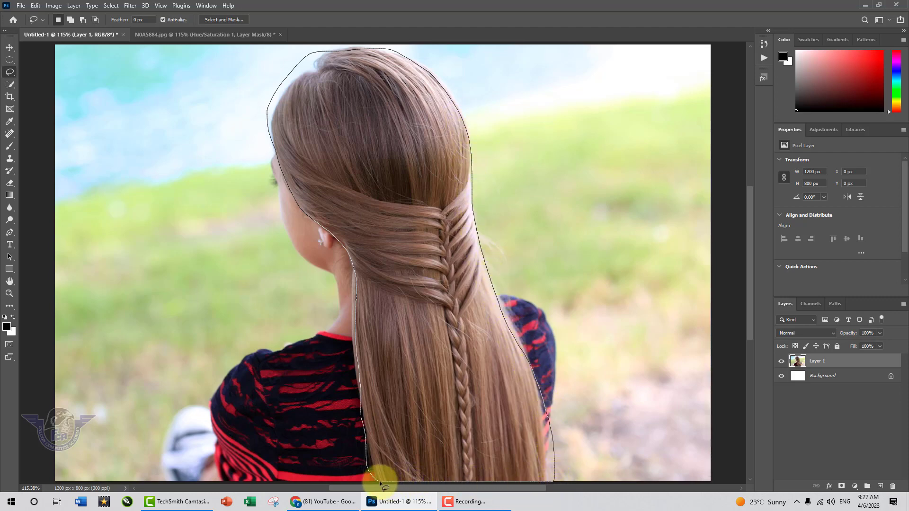
{"action": "left_click_drag", "start_coordinate": [378, 481], "coordinate": [377, 483]}
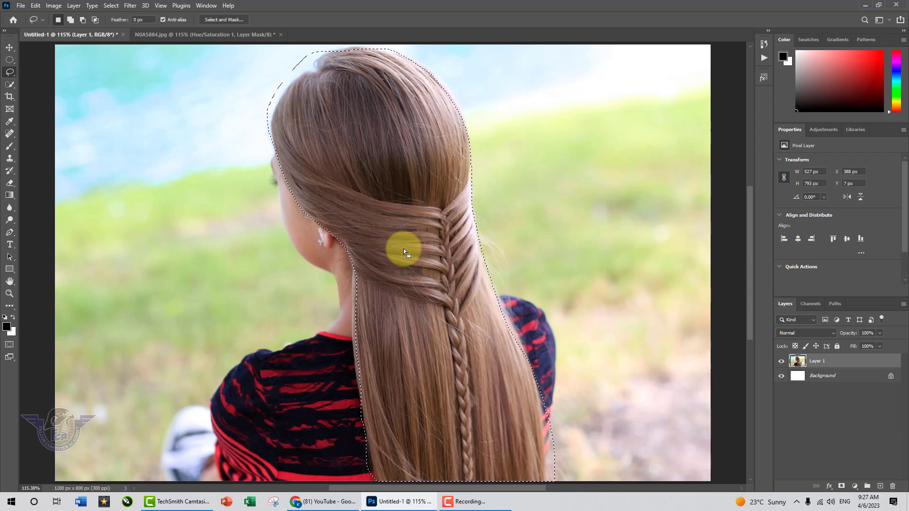
Refine the hair selection in Select and Mask by brushing along the whole hair outline with the Refine Edge Brush
{"action": "right_click", "coordinate": [392, 216]}
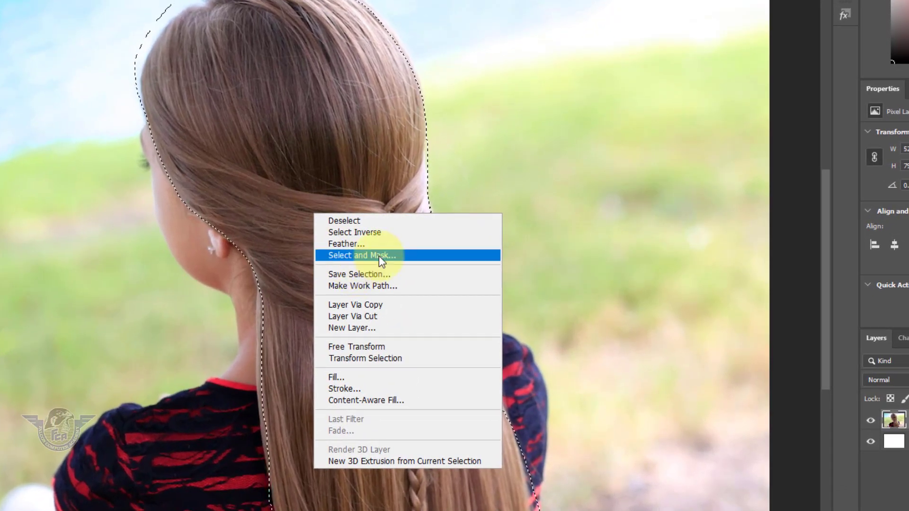
{"action": "left_click", "coordinate": [379, 256]}
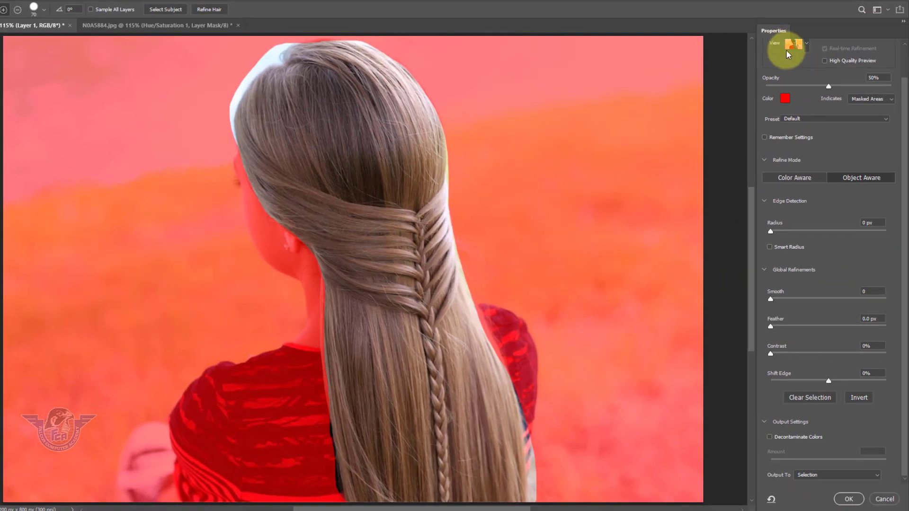
{"action": "left_click", "coordinate": [809, 44]}
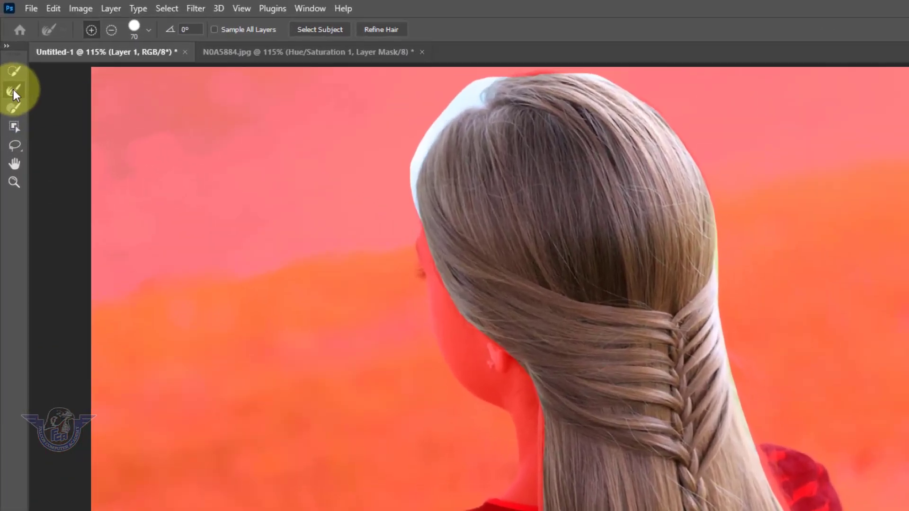
{"action": "left_click", "coordinate": [17, 117]}
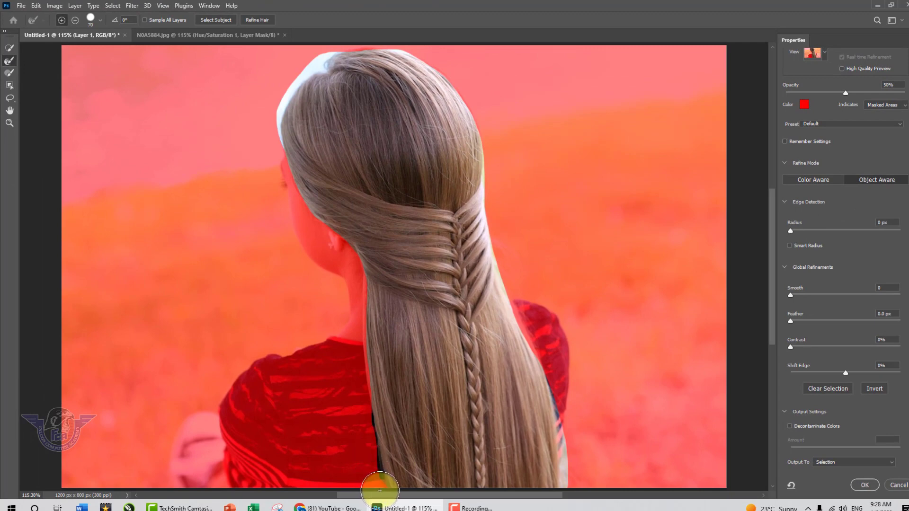
{"action": "mouse_move", "coordinate": [380, 490]}
{"action": "left_mouse_down"}
{"action": "mouse_move", "coordinate": [368, 341]}
{"action": "mouse_move", "coordinate": [360, 335]}
{"action": "mouse_move", "coordinate": [364, 277]}
{"action": "mouse_move", "coordinate": [285, 175]}
{"action": "mouse_move", "coordinate": [276, 124]}
{"action": "mouse_move", "coordinate": [281, 100]}
{"action": "mouse_move", "coordinate": [314, 66]}
{"action": "mouse_move", "coordinate": [369, 48]}
{"action": "mouse_move", "coordinate": [419, 58]}
{"action": "mouse_move", "coordinate": [454, 84]}
{"action": "mouse_move", "coordinate": [471, 114]}
{"action": "mouse_move", "coordinate": [483, 214]}
{"action": "mouse_move", "coordinate": [517, 303]}
{"action": "mouse_move", "coordinate": [507, 291]}
{"action": "mouse_move", "coordinate": [511, 309]}
{"action": "mouse_move", "coordinate": [564, 471]}
{"action": "left_mouse_up"}
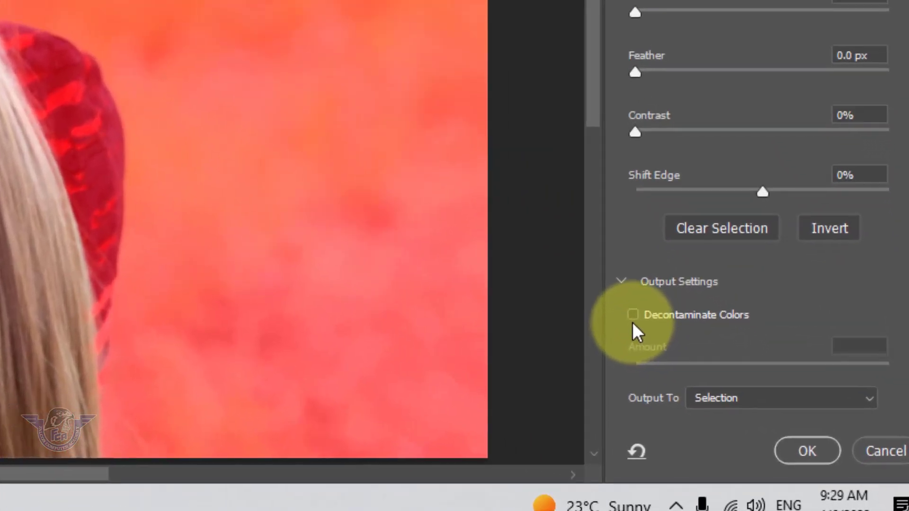
Output the refined selection as a New Layer with Layer Mask with Decontaminate Colors enabled
{"action": "left_click", "coordinate": [632, 315]}
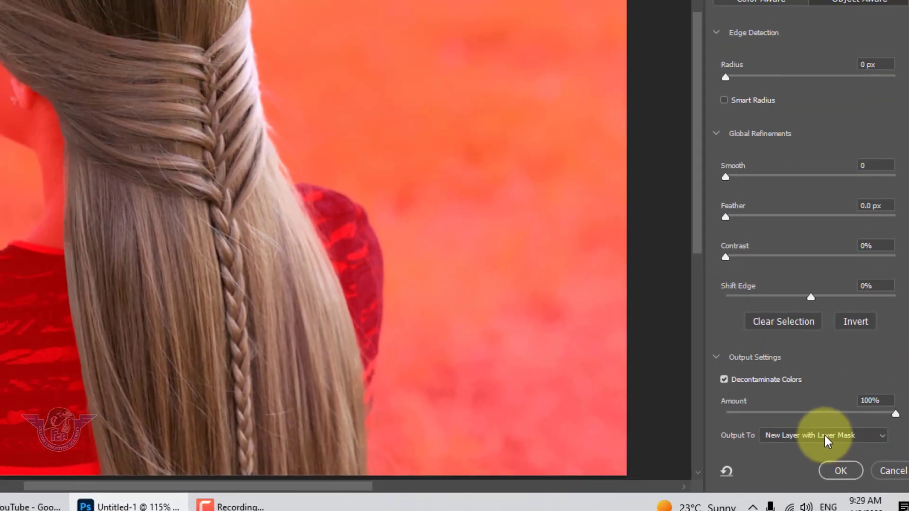
{"action": "left_click", "coordinate": [823, 436]}
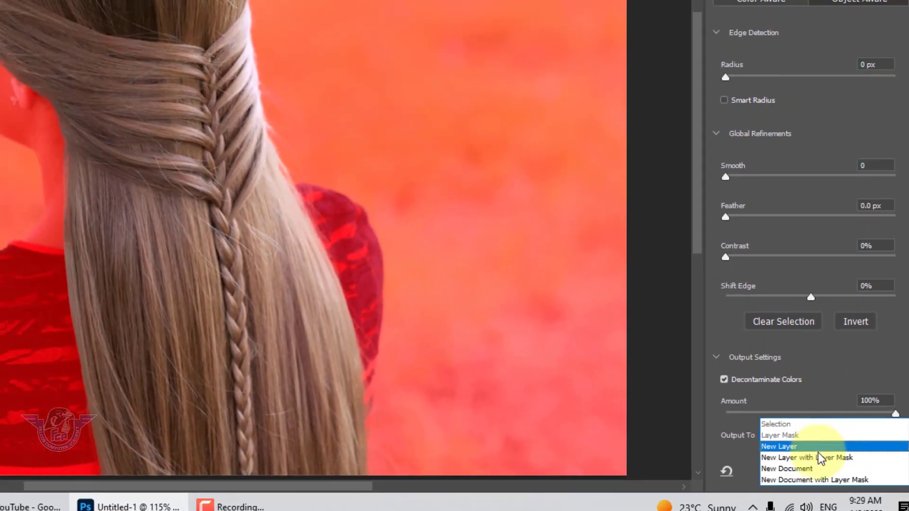
{"action": "left_click", "coordinate": [817, 456]}
{"action": "left_click", "coordinate": [840, 471]}
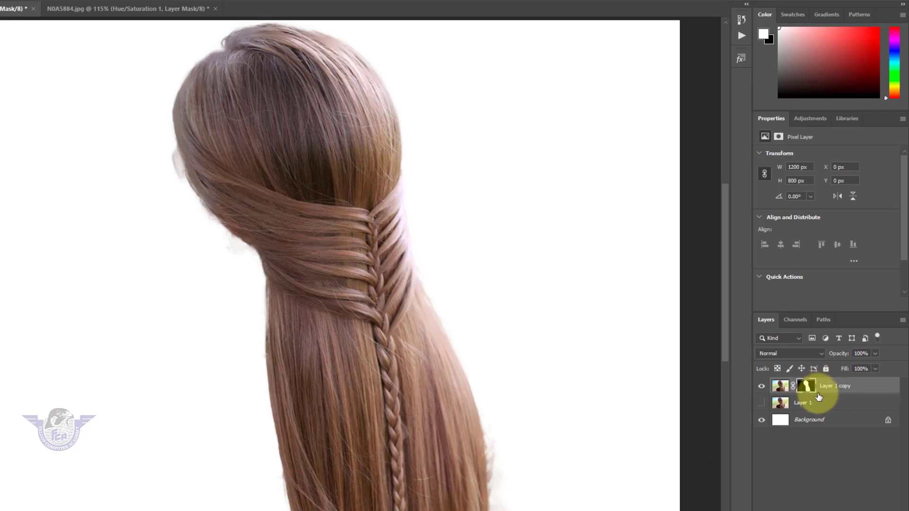
Compare the hair cutout with the original photo by showing and hiding Layer 1
{"action": "left_click", "coordinate": [761, 404]}
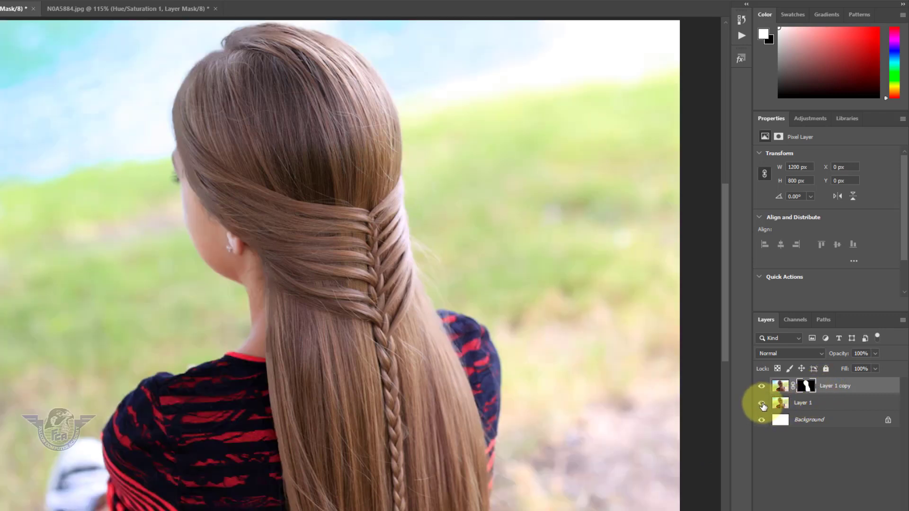
{"action": "left_click", "coordinate": [761, 403]}
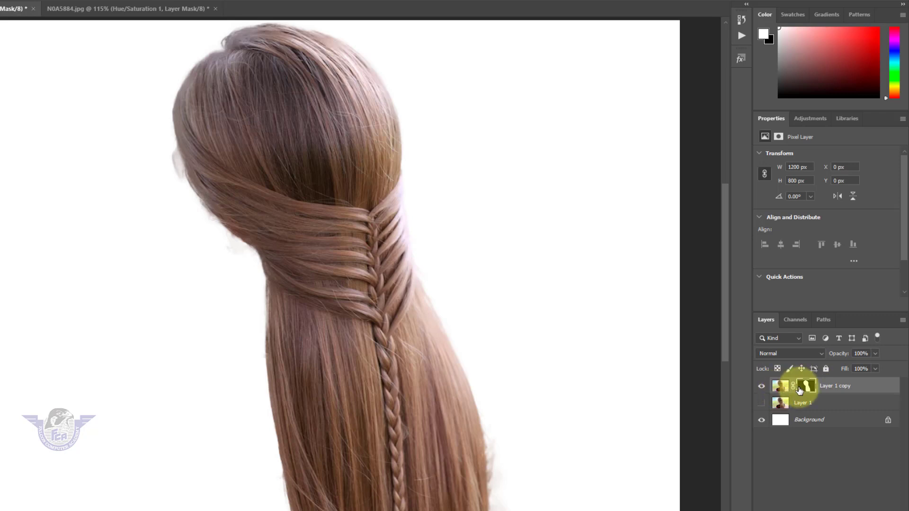
Add a Hue/Saturation adjustment layer above Layer 1 copy, enable Colorize and clip it to that layer
{"action": "left_click", "coordinate": [808, 388]}
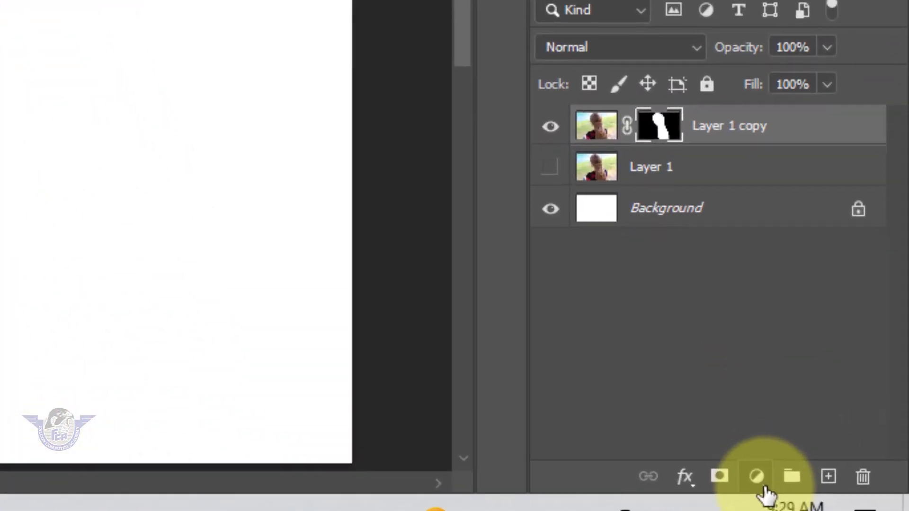
{"action": "left_click", "coordinate": [846, 497]}
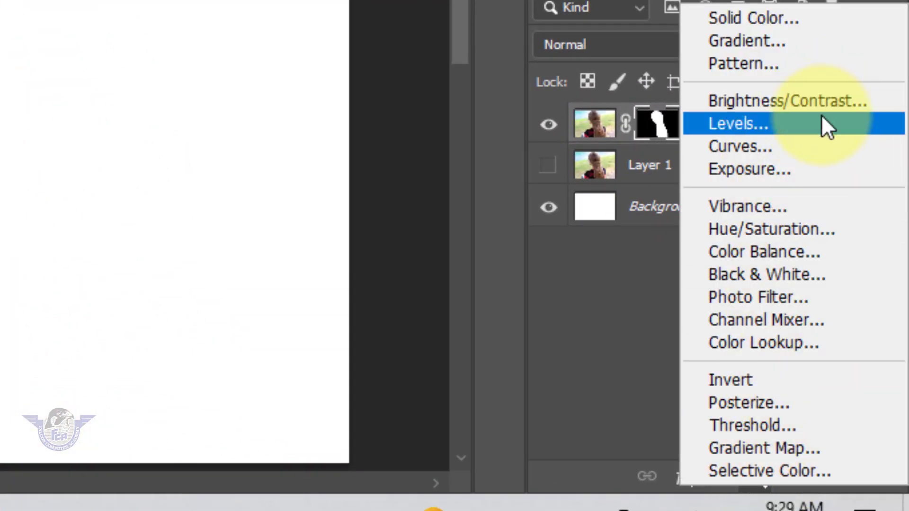
{"action": "left_click", "coordinate": [792, 231]}
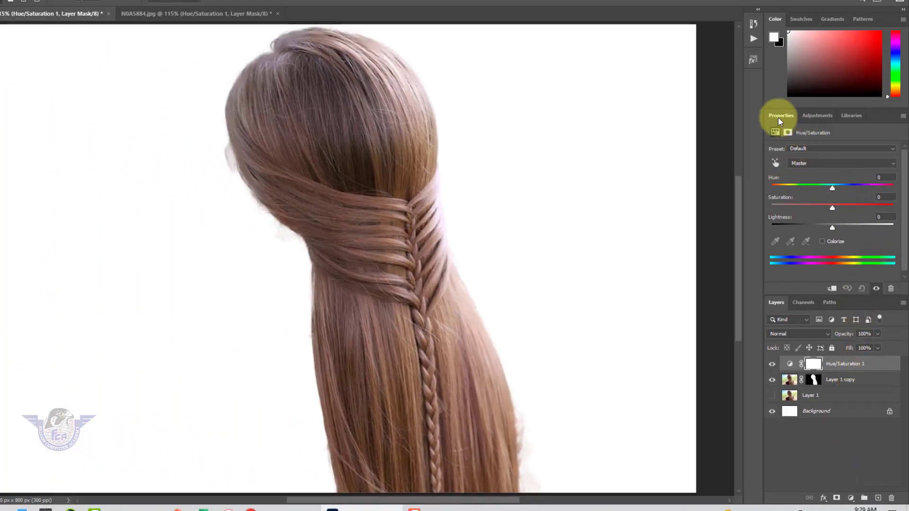
{"action": "left_click", "coordinate": [822, 242]}
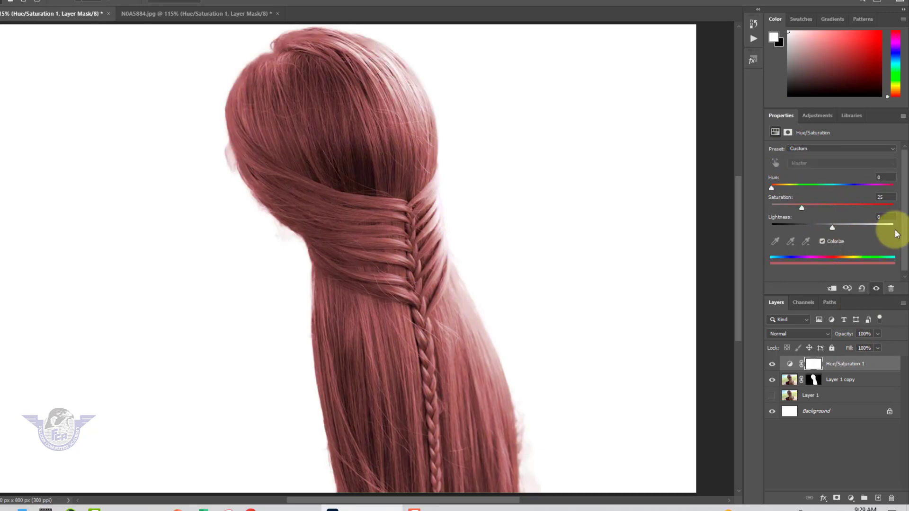
{"action": "left_click_drag", "start_coordinate": [905, 230], "coordinate": [905, 248]}
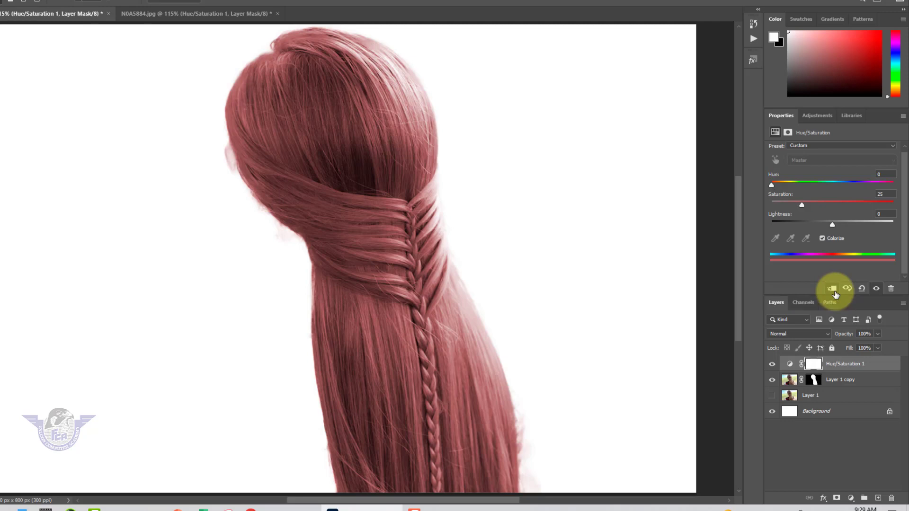
{"action": "left_click", "coordinate": [833, 289]}
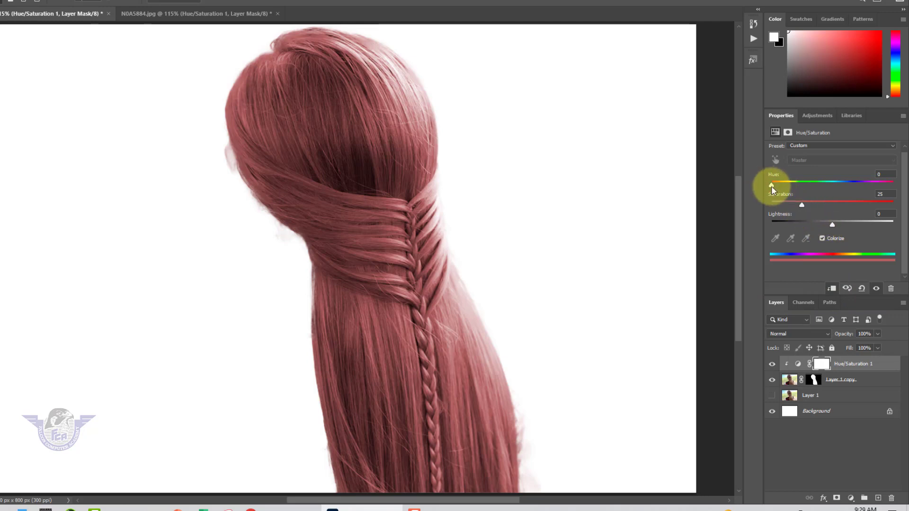
Set the hair's hue to 161 and make Layer 1 visible beneath it
{"action": "left_click_drag", "start_coordinate": [772, 187], "coordinate": [828, 189]}
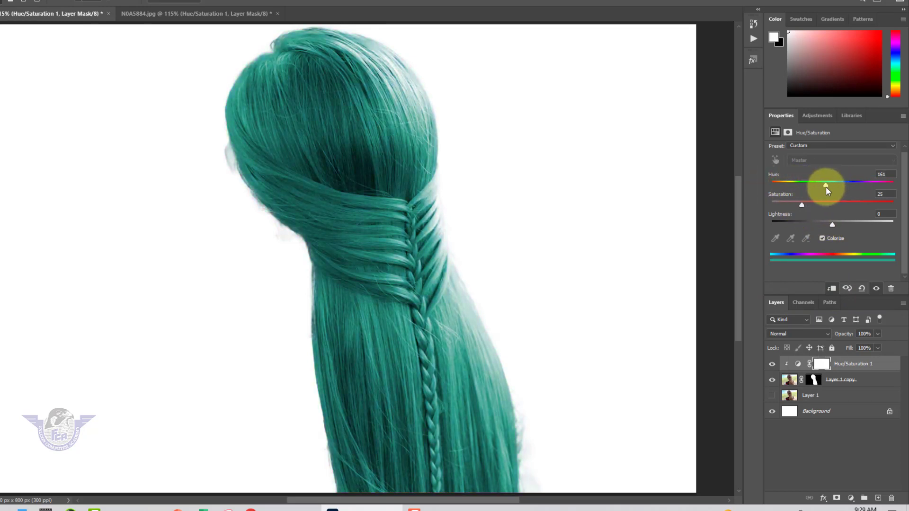
{"action": "left_click", "coordinate": [772, 395]}
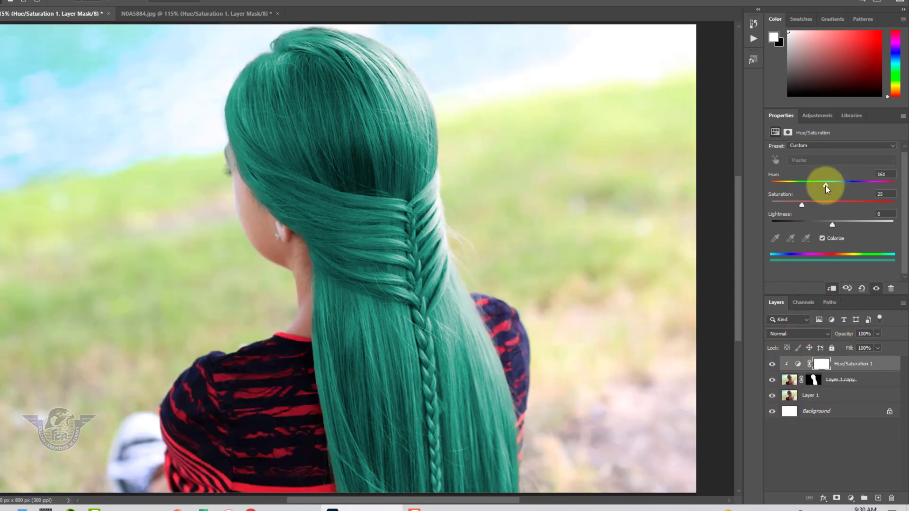
Recolour the hair deep teal with Hue about 186, Saturation 75 and Lightness -43
{"action": "left_click_drag", "start_coordinate": [827, 189], "coordinate": [787, 224]}
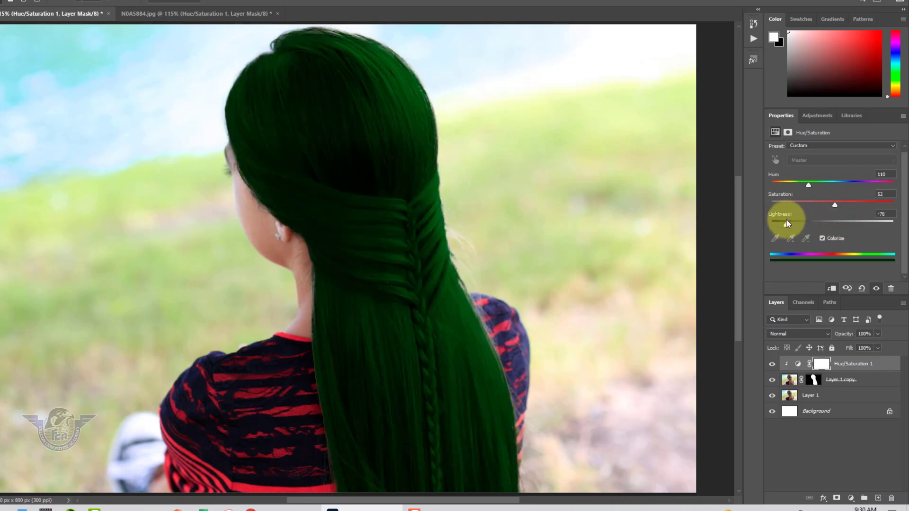
{"action": "left_click_drag", "start_coordinate": [808, 183], "coordinate": [863, 202]}
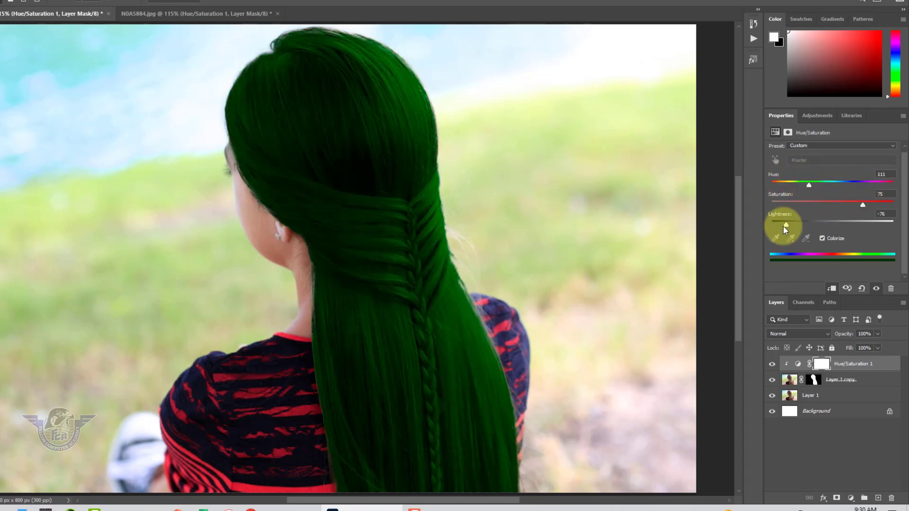
{"action": "left_click_drag", "start_coordinate": [788, 228], "coordinate": [807, 224]}
{"action": "left_click_drag", "start_coordinate": [809, 186], "coordinate": [835, 186]}
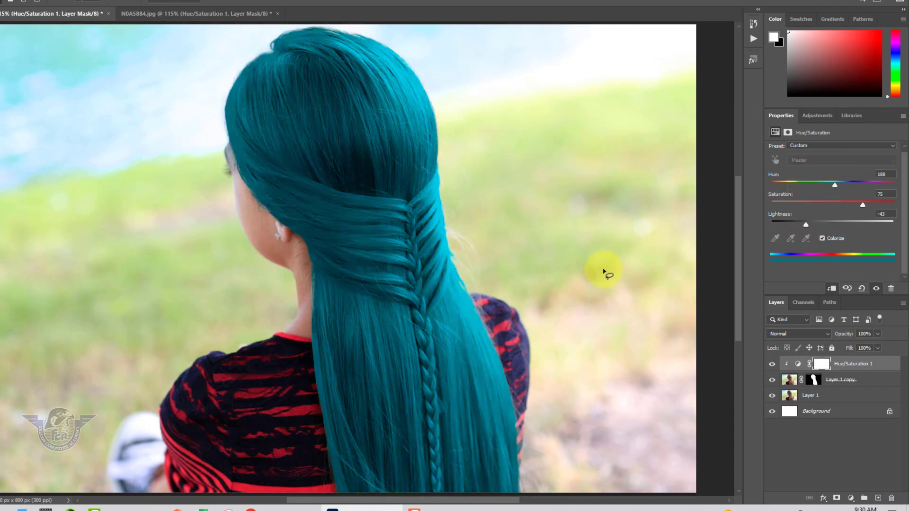